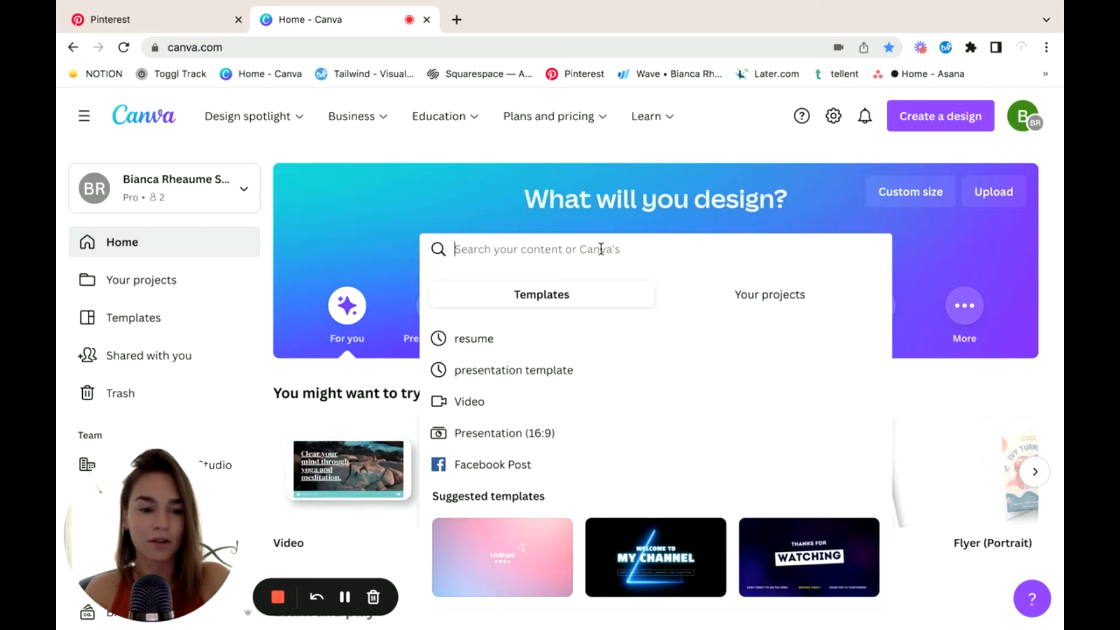
Search the templates for "desktop wallpaper" and browse the designs for a suitable starting point.
type("desktop")
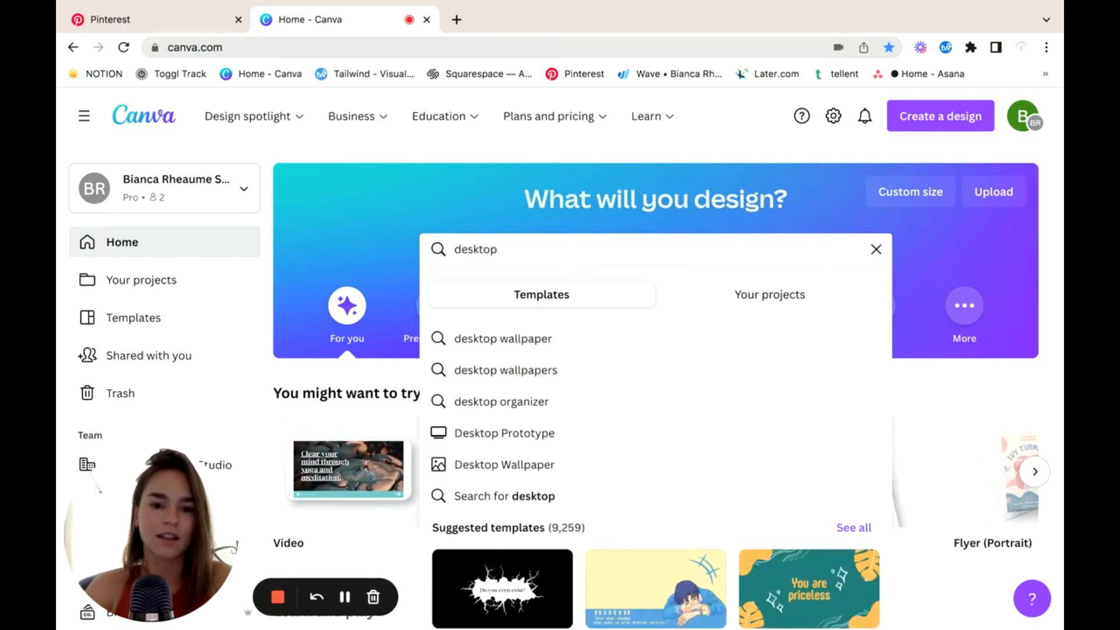
left_click(537, 349)
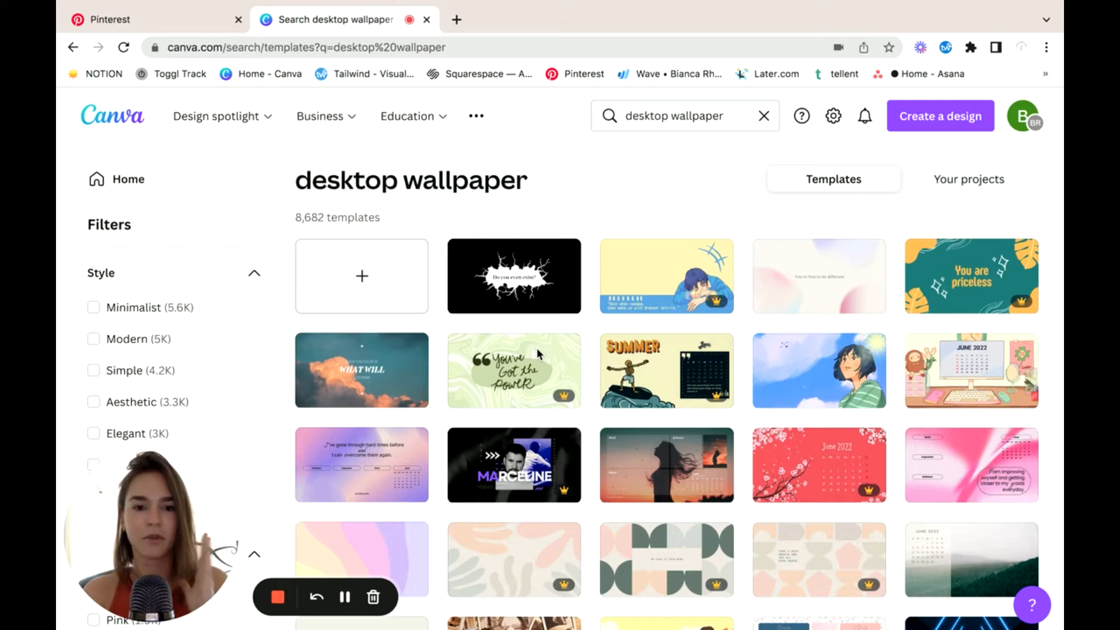
scroll(538, 353, "down", 1)
scroll(538, 354, "down", 4)
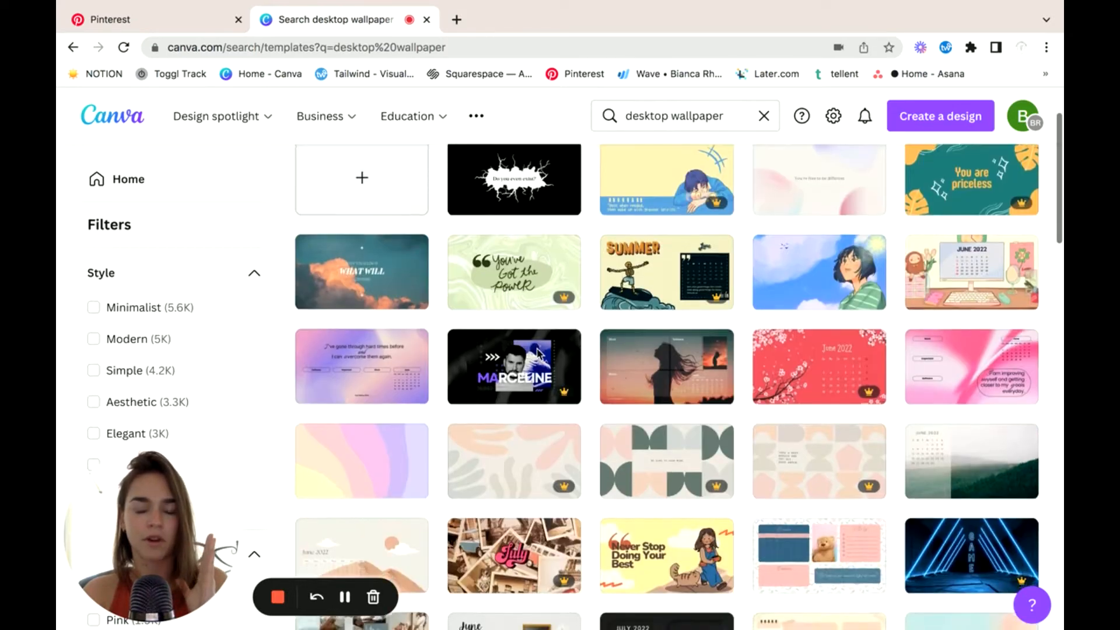
scroll(536, 347, "down", 5)
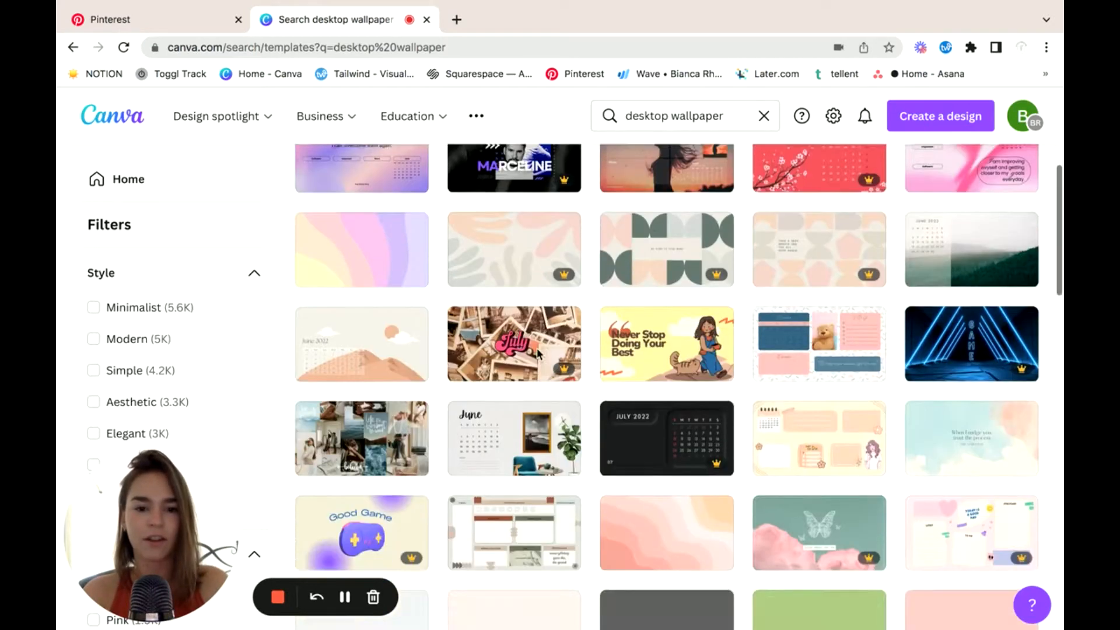
mouse_move(494, 242)
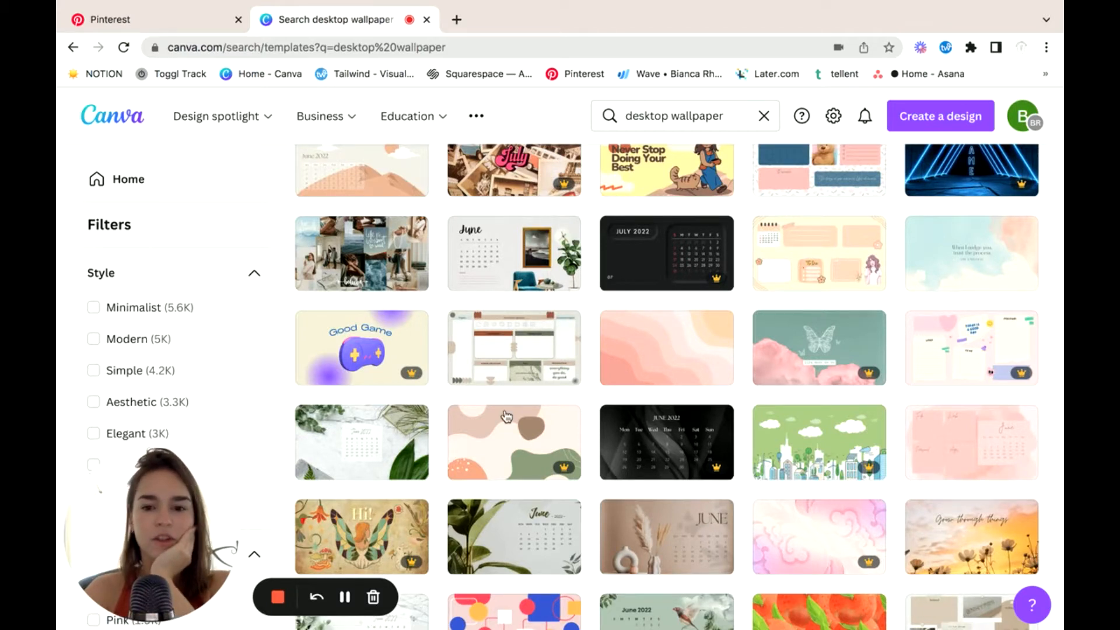
mouse_move(506, 416)
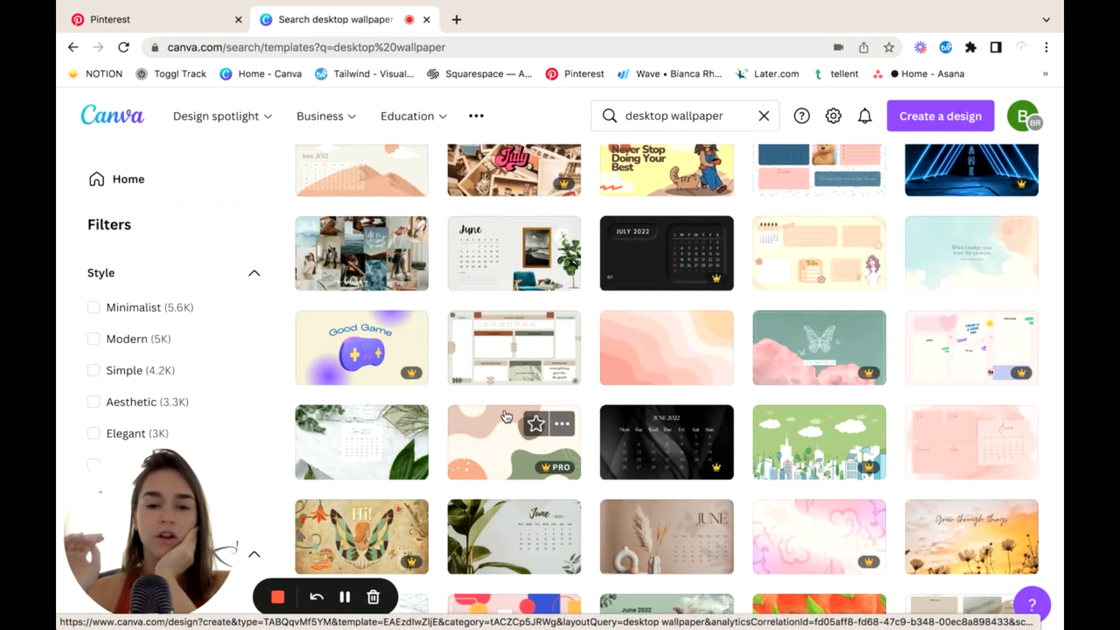
scroll(506, 415, "down", 4)
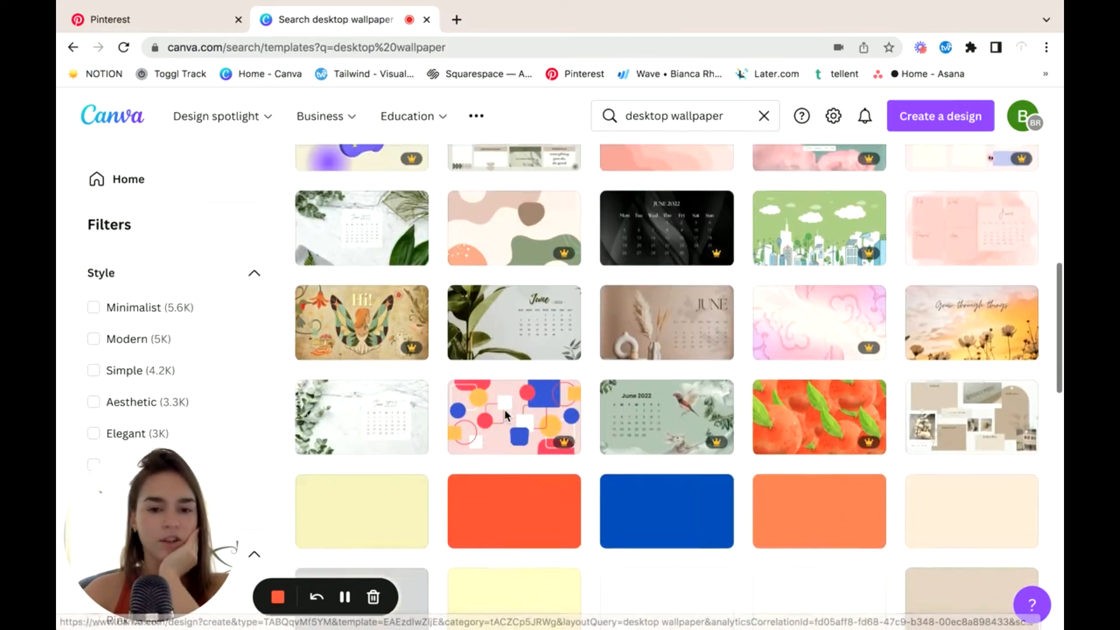
scroll(505, 412, "up", 10)
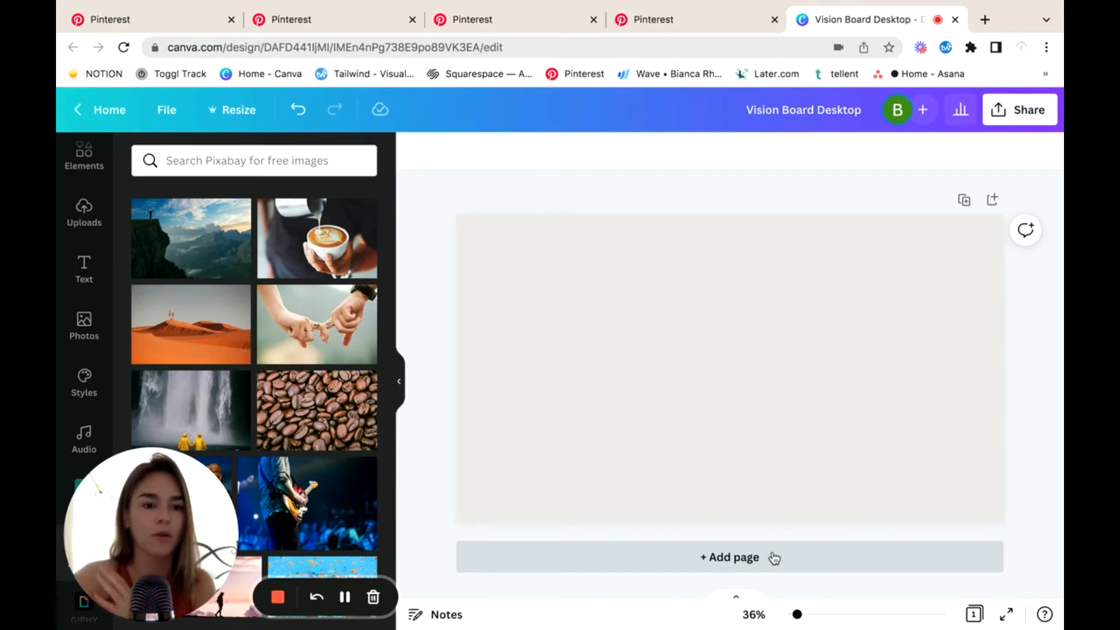
Show the Pexels free image library next to the blank Vision Board Desktop design.
left_click_drag(163, 518, 549, 408)
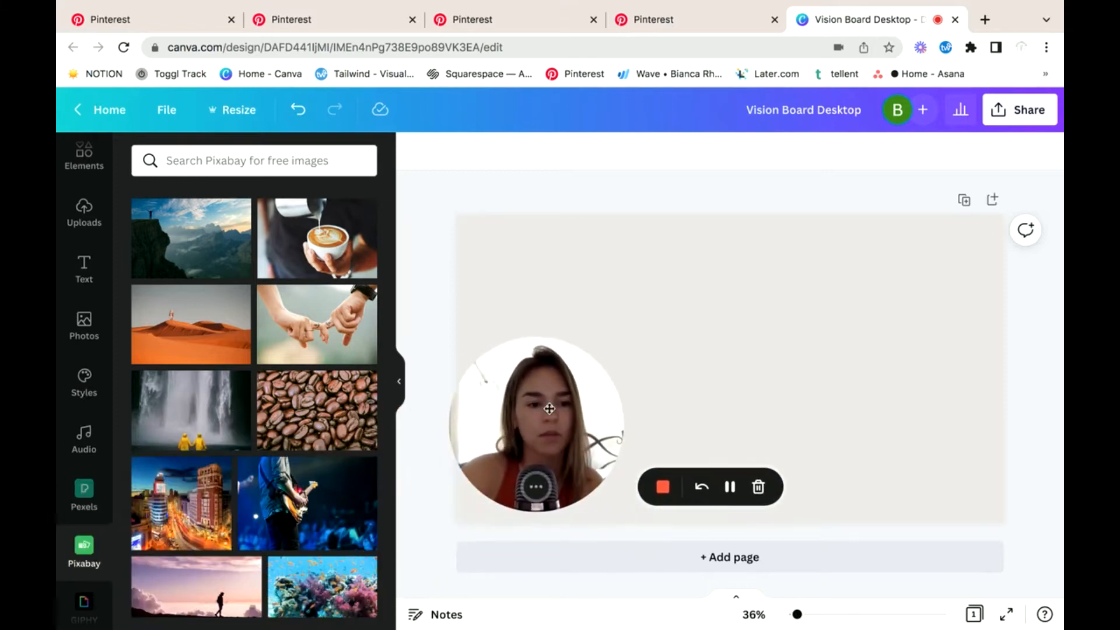
left_click(84, 495)
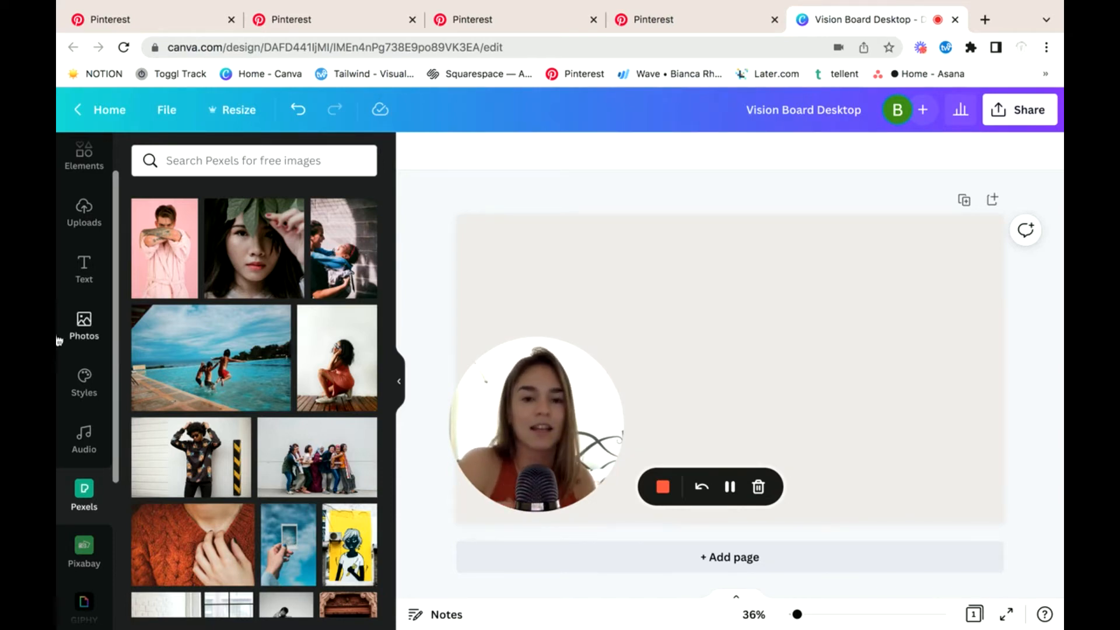
left_click_drag(533, 405, 286, 369)
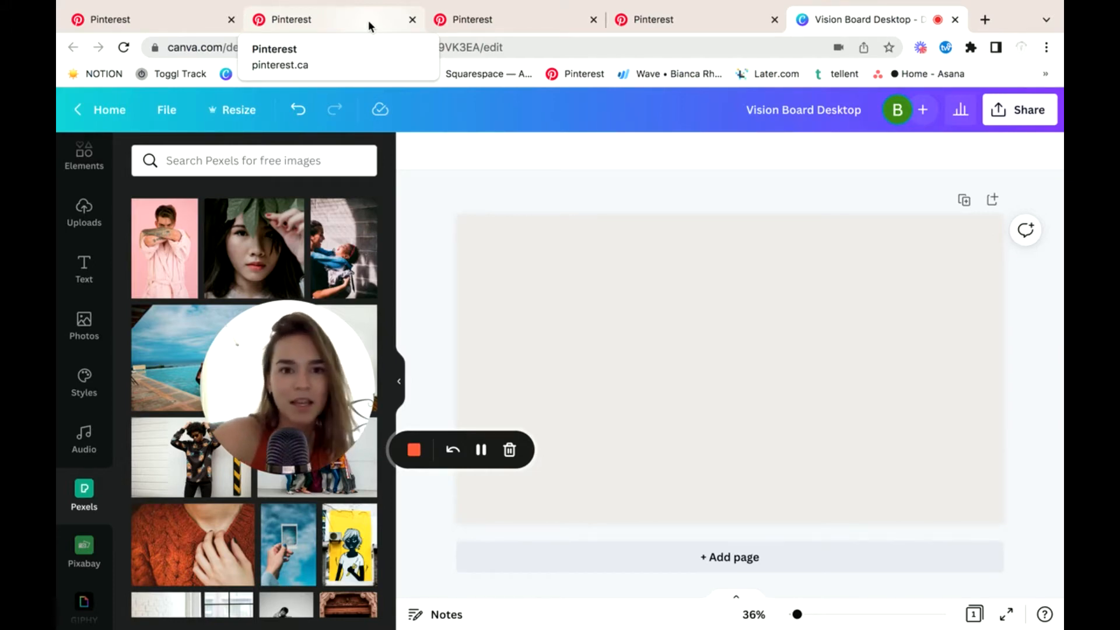
Copy the chicken and cauliflower rice bowl picture from its Pinterest pin and paste it into the Vision Board Desktop design in Canva.
left_click(376, 17)
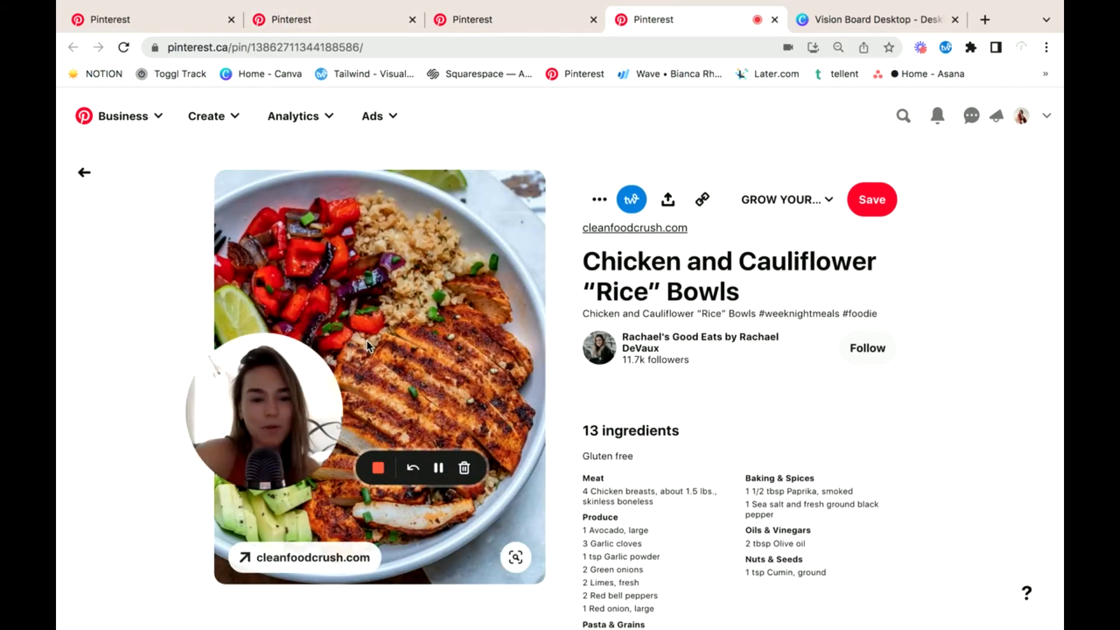
right_click(366, 339)
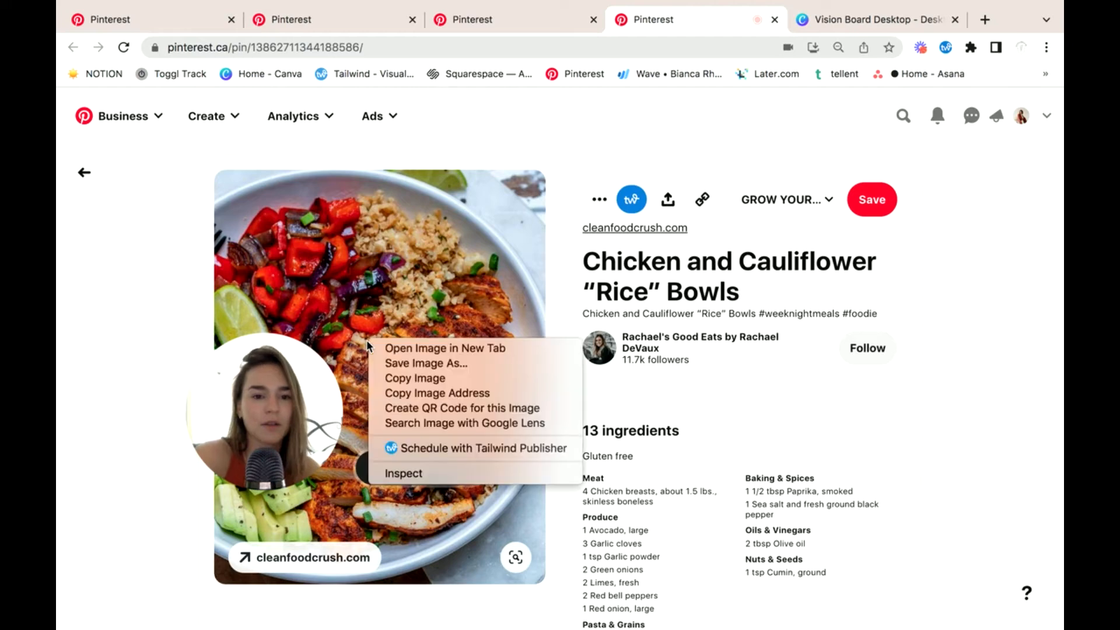
left_click(405, 376)
key("ctrl+Tab")
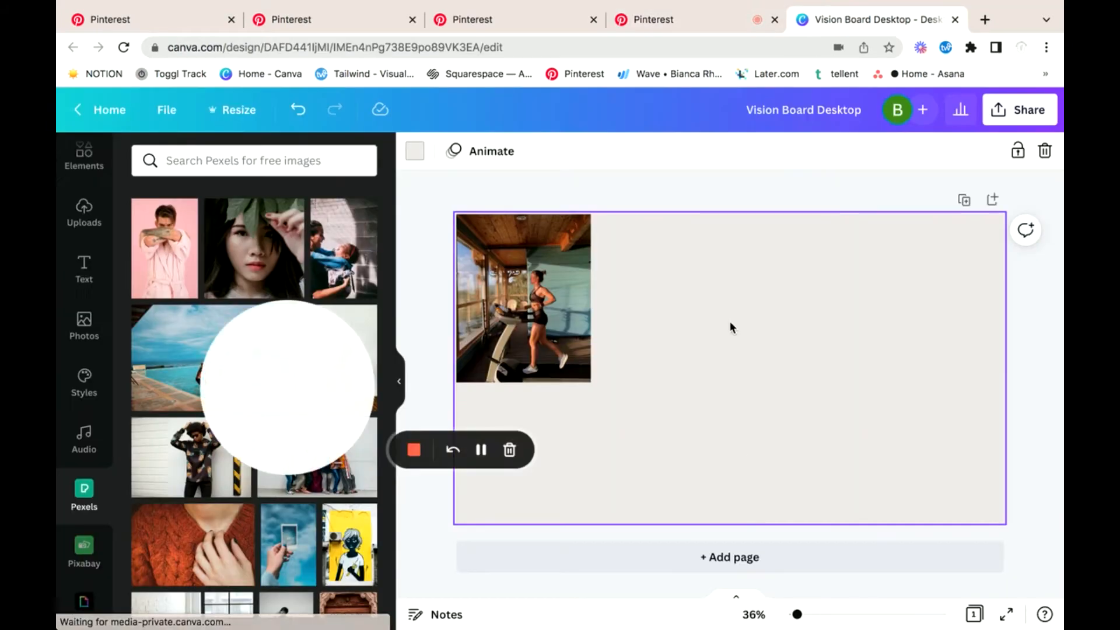
key("ctrl+v")
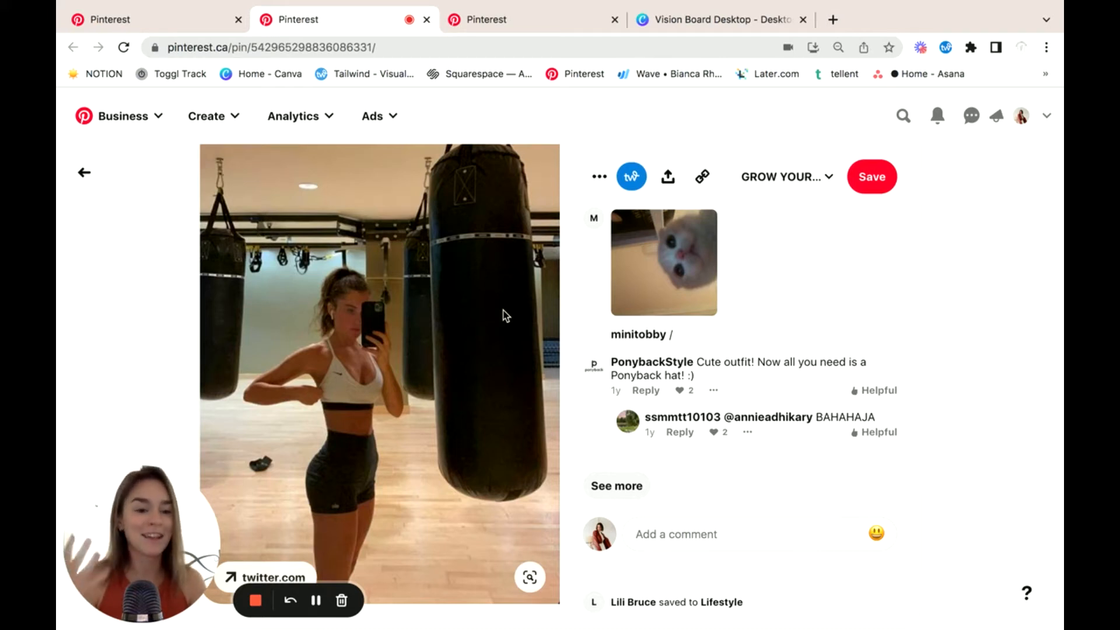
Copy the gym selfie with the punching bags from its Pinterest pin and paste it onto the Canva vision board.
right_click(408, 295)
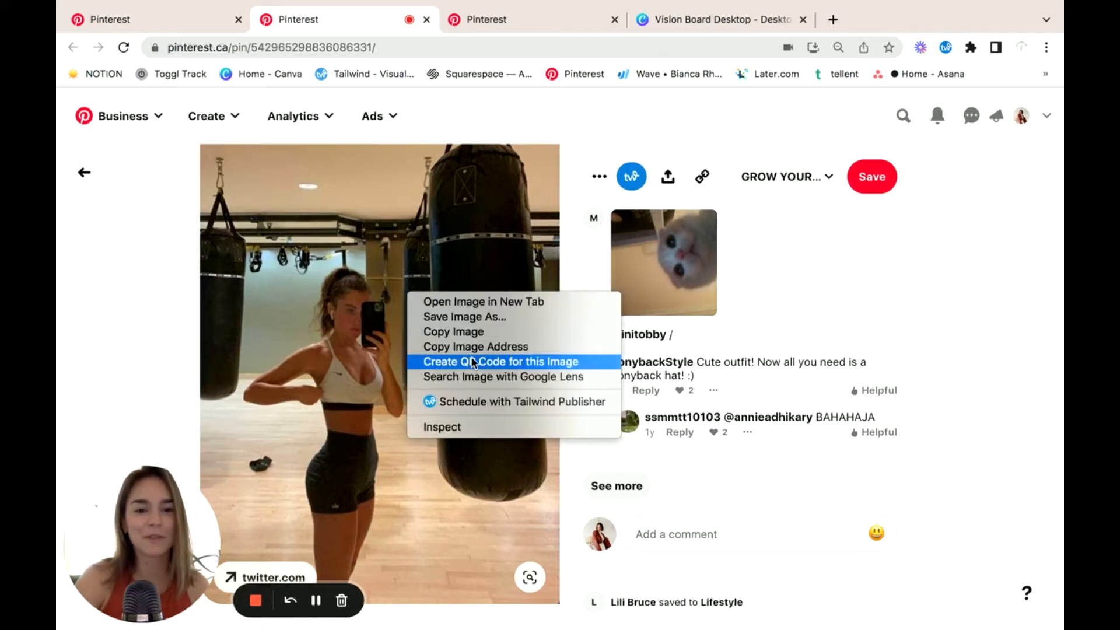
left_click(467, 333)
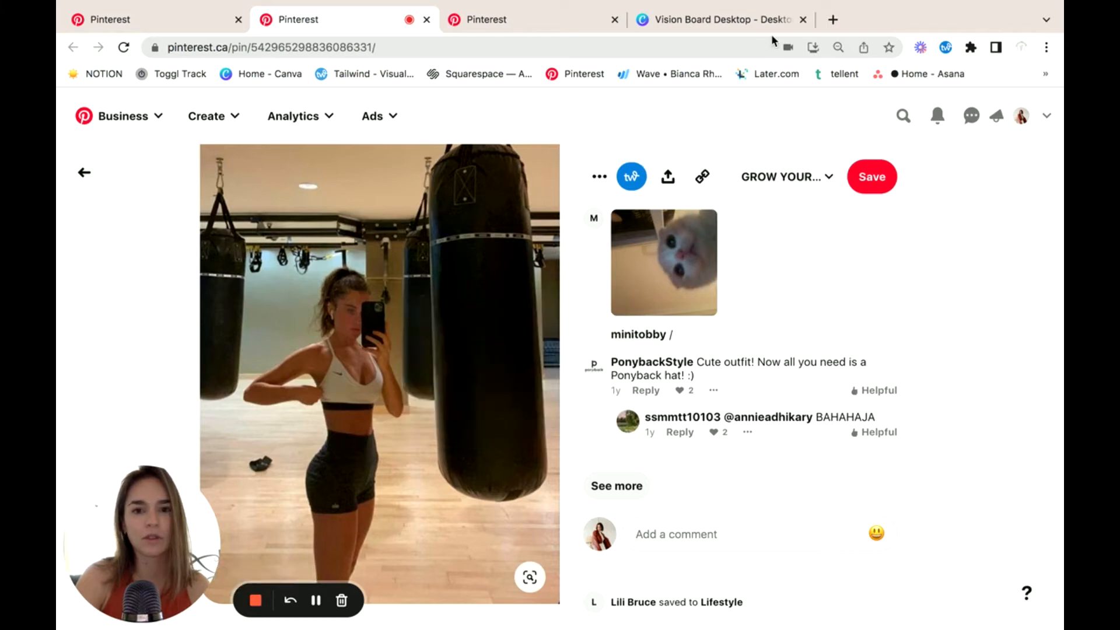
left_click(726, 26)
key("super+v")
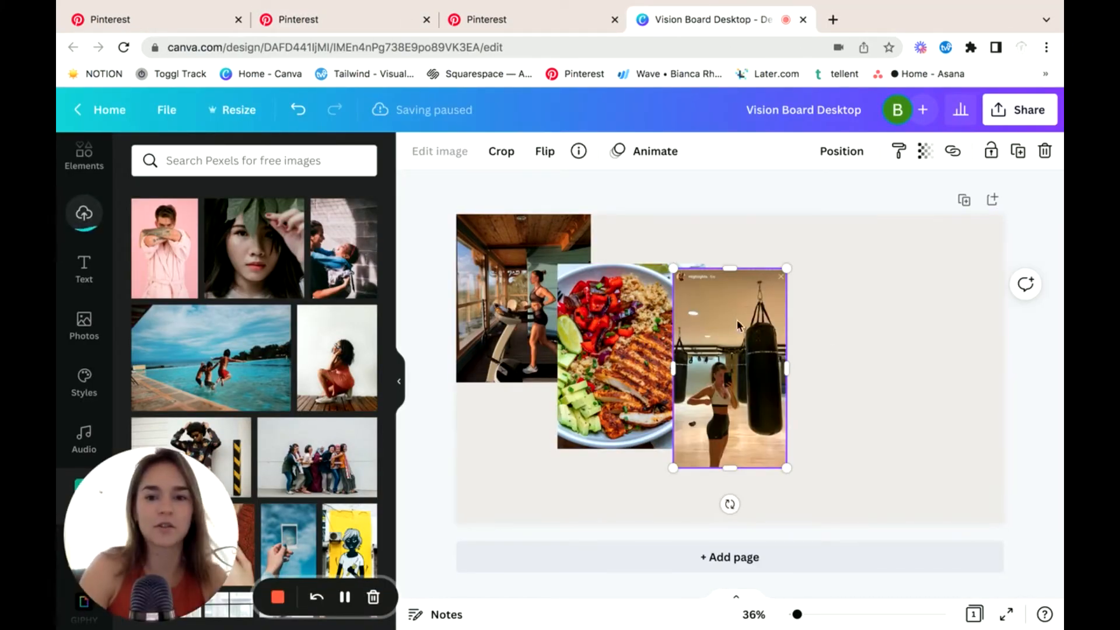
Crop the strip with the story header off the upper edge of the gym selfie.
left_click(501, 151)
left_click(501, 153)
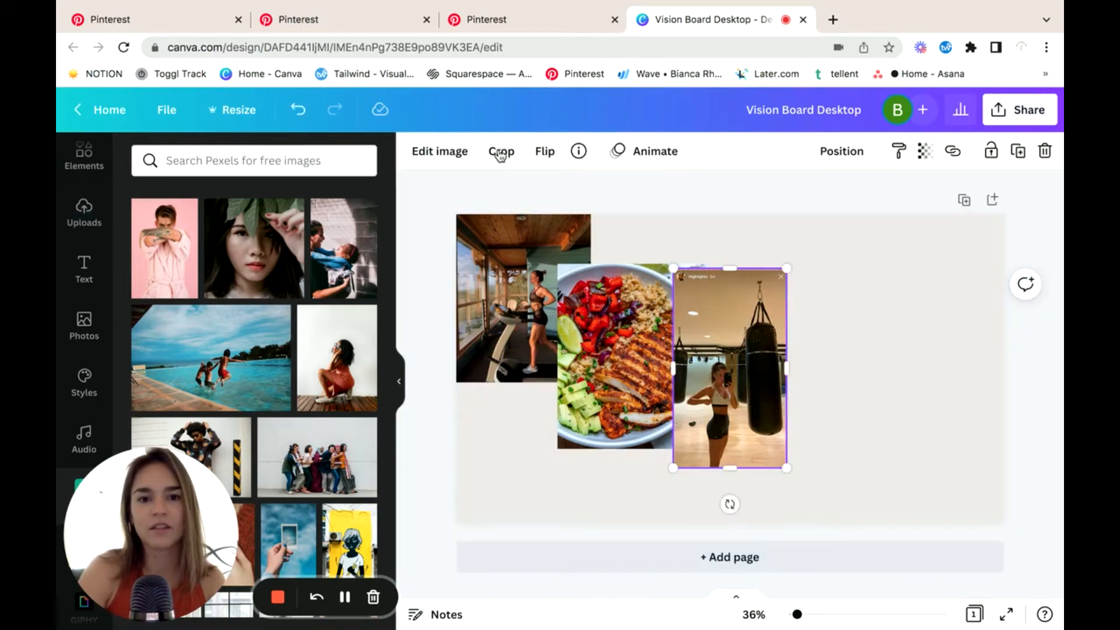
left_click(500, 151)
left_click_drag(791, 273, 787, 296)
left_click(628, 230)
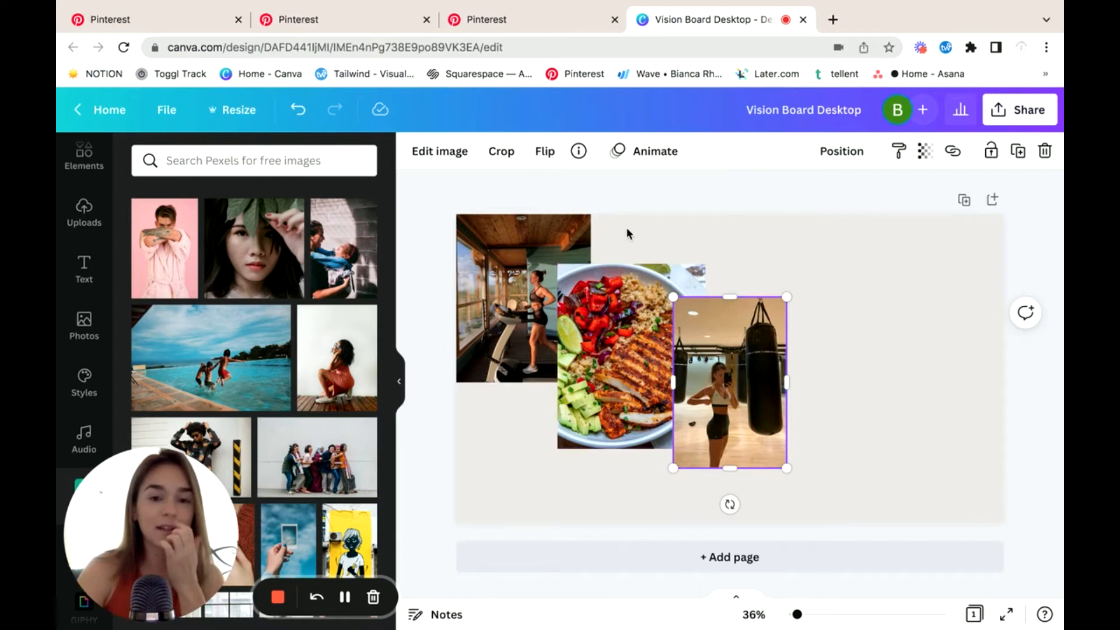
Close the gym selfie and chicken bowl pins and return to the "clean eating aesthetic" search results on Pinterest.
left_click(380, 16)
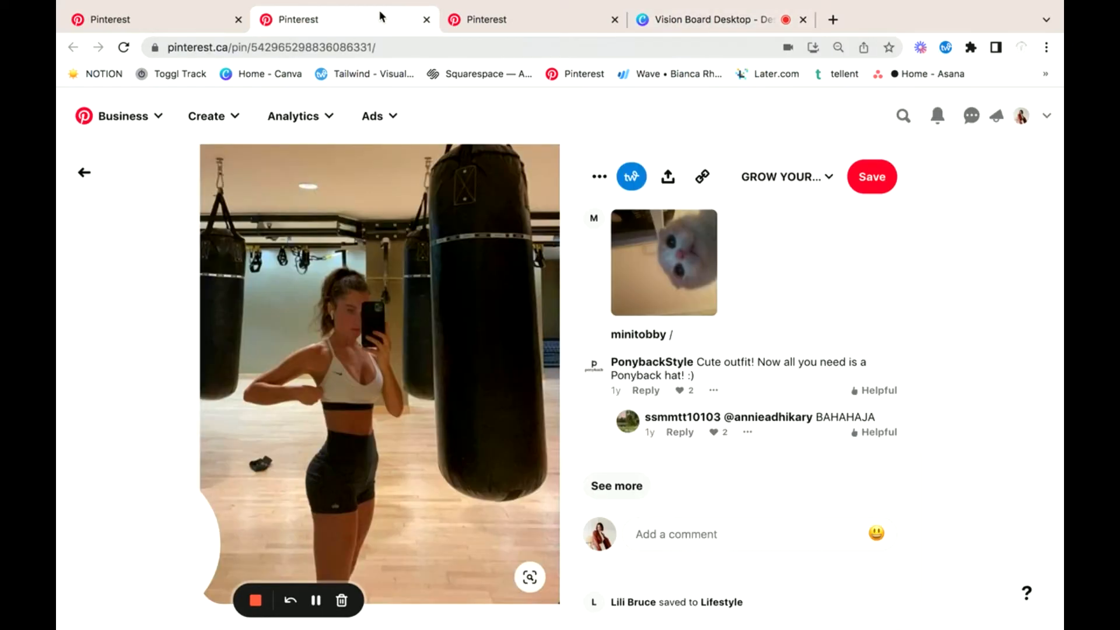
left_click(426, 19)
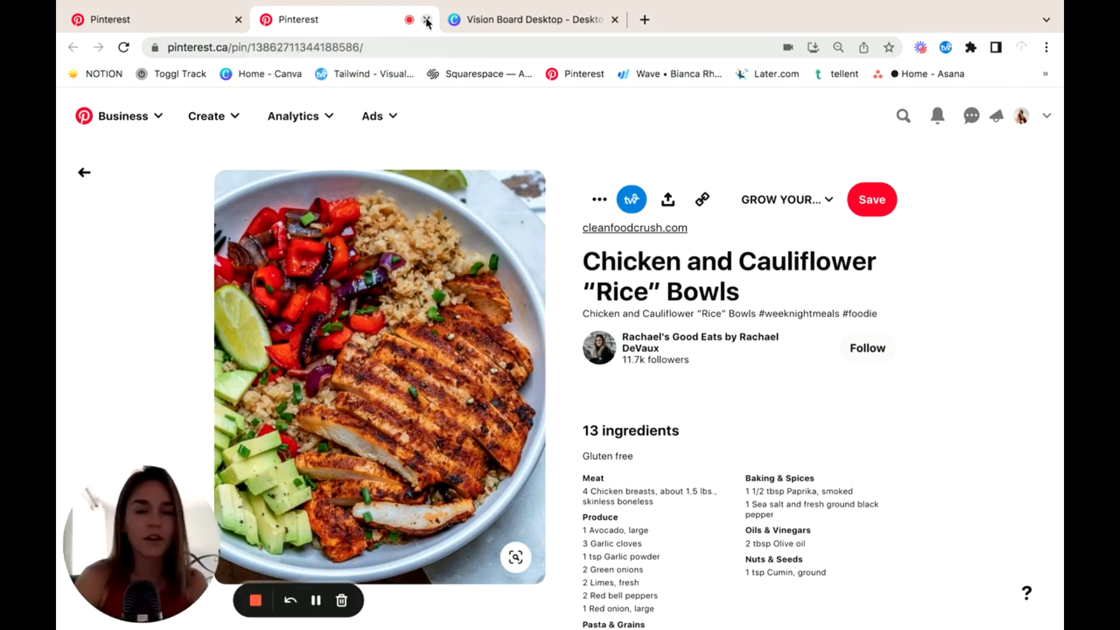
left_click(426, 19)
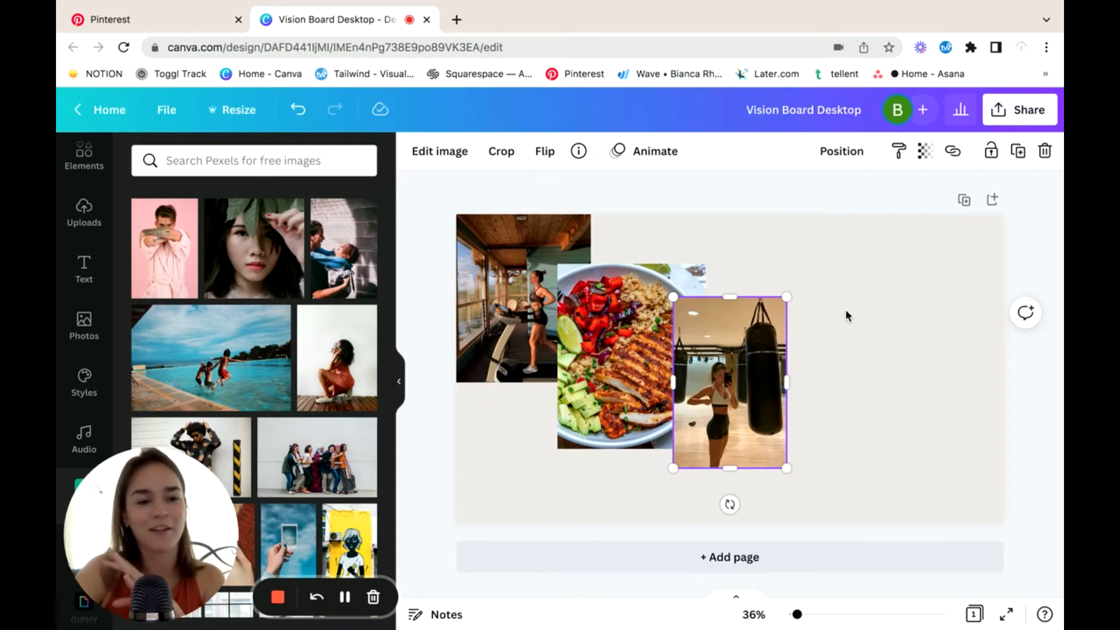
left_click(168, 16)
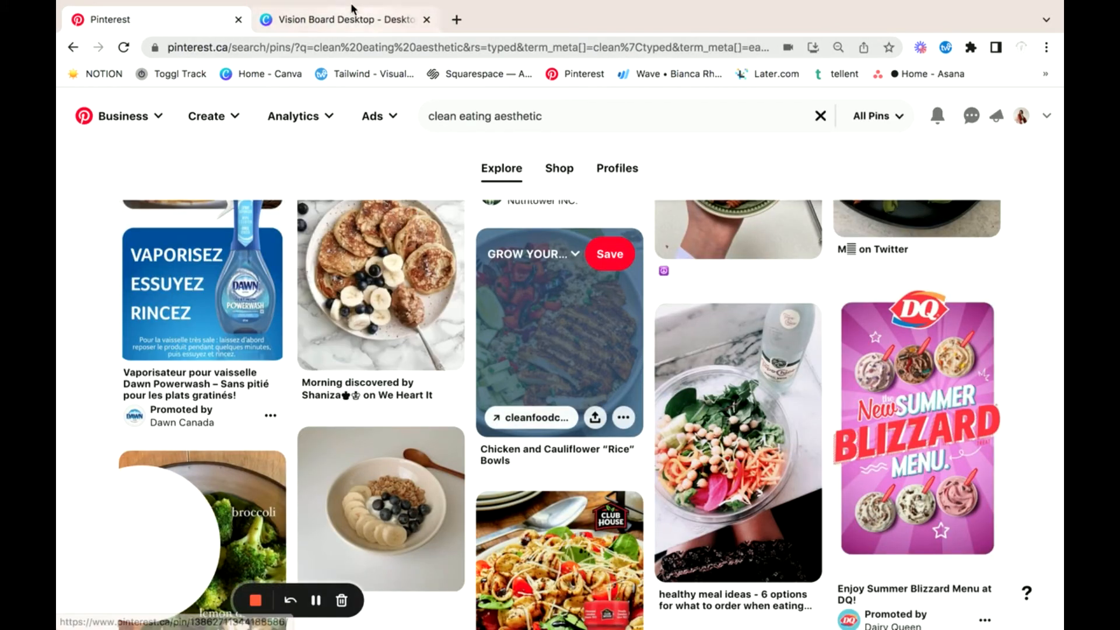
scroll(276, 333, "up", 2)
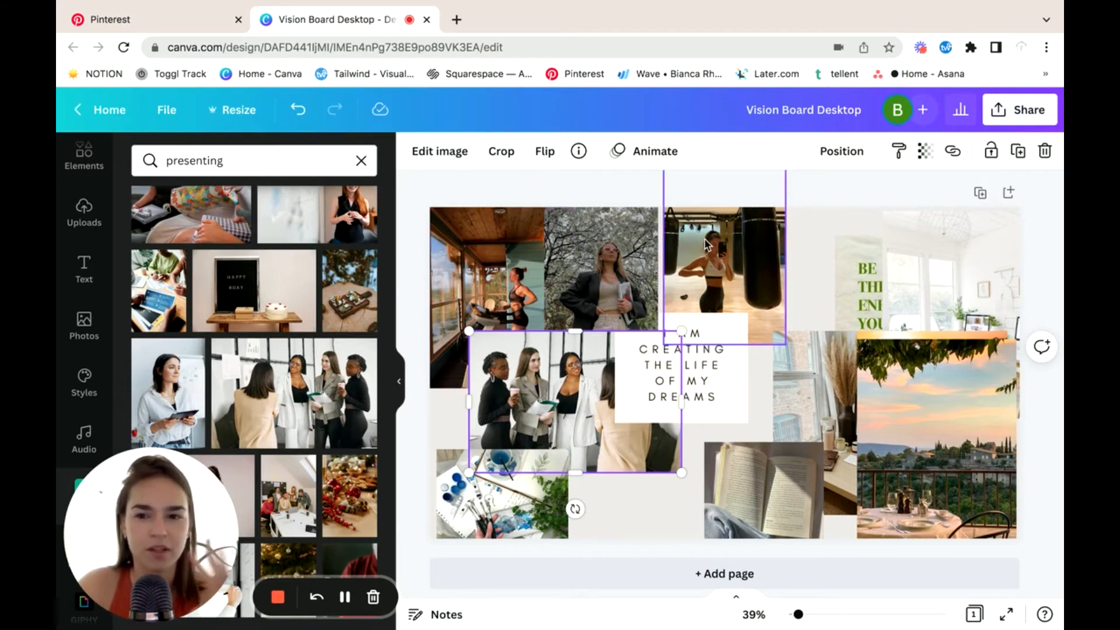
Reposition the "Be the energy you want to attract" quote picture and the photo of women in a meeting within the collage.
left_click_drag(873, 285, 713, 313)
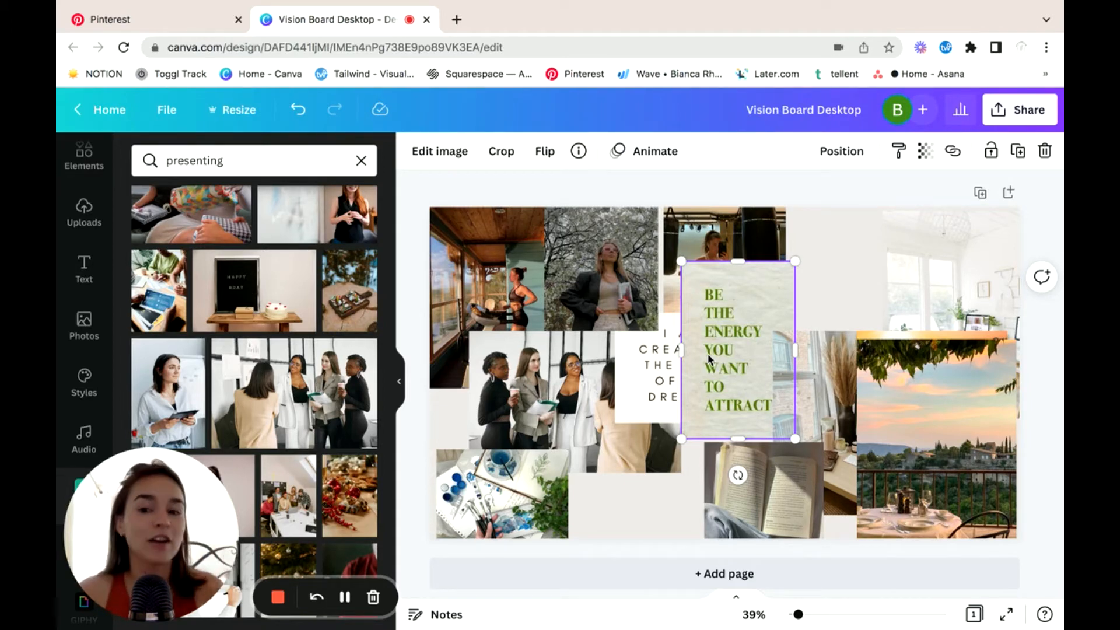
left_click_drag(741, 345, 873, 269)
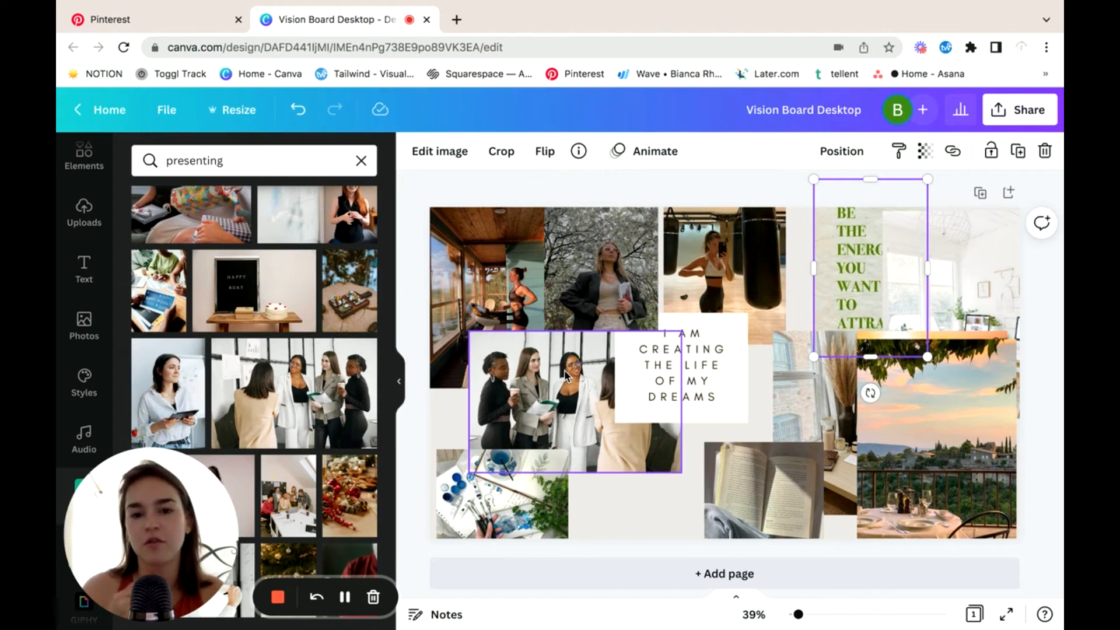
left_click_drag(566, 376, 528, 374)
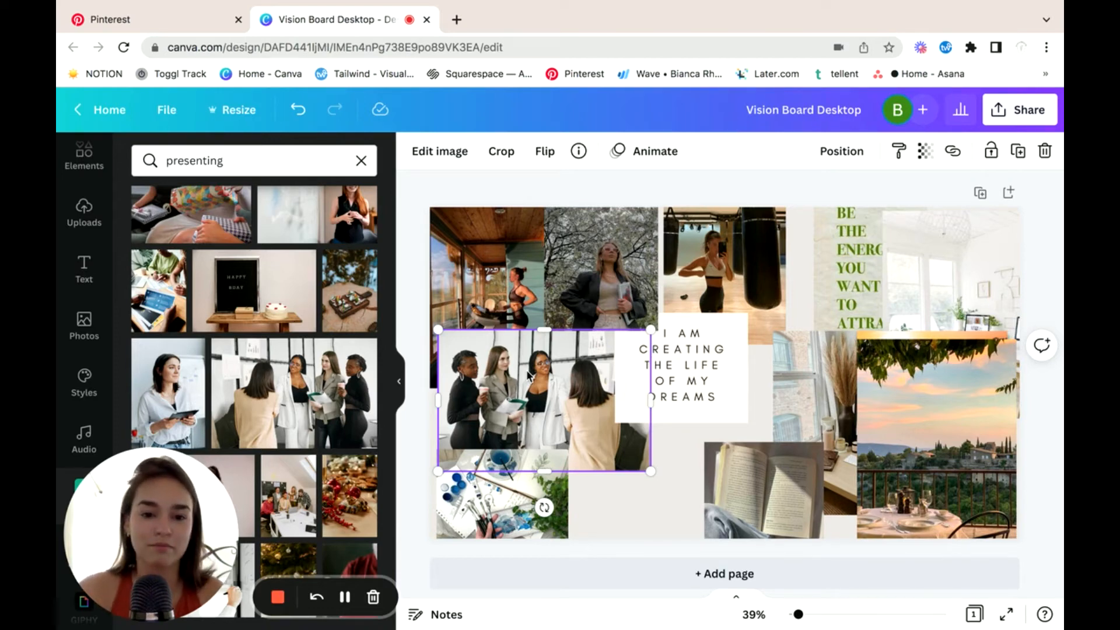
left_click_drag(528, 375, 580, 375)
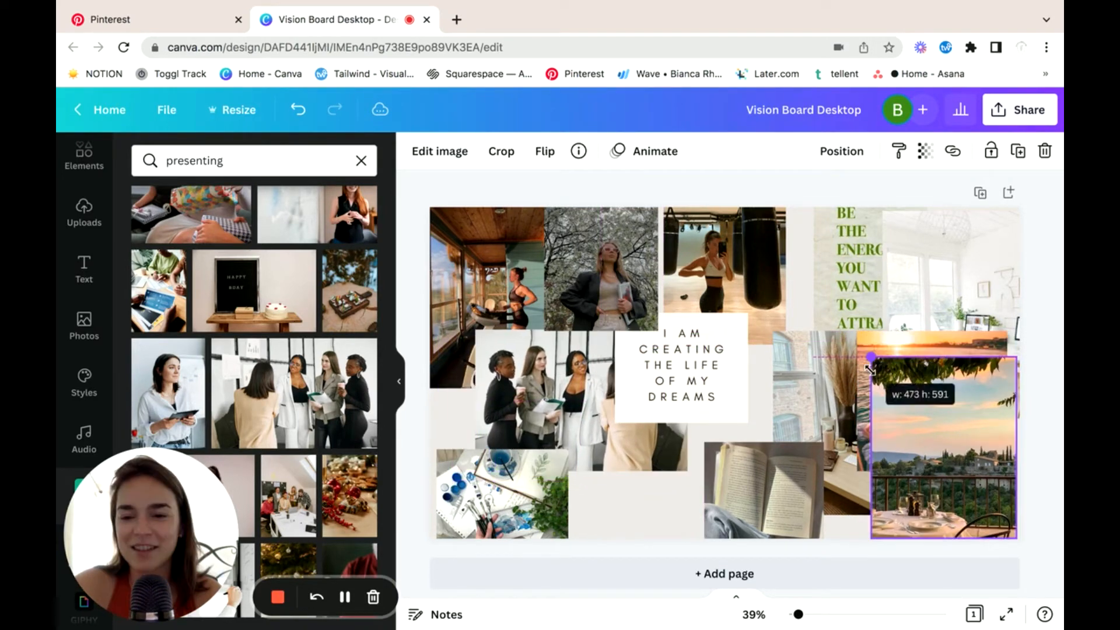
Try different sizes for the sunset terrace photo and the dockside picnic photo by scaling them from their corners.
left_click_drag(870, 356, 788, 290)
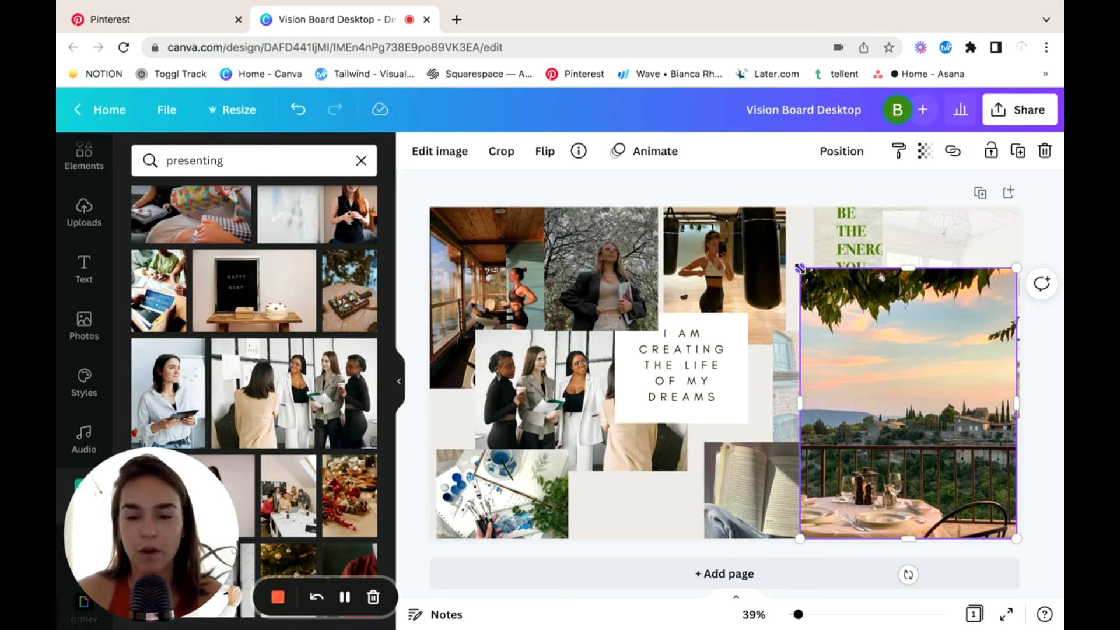
left_click_drag(802, 273, 822, 298)
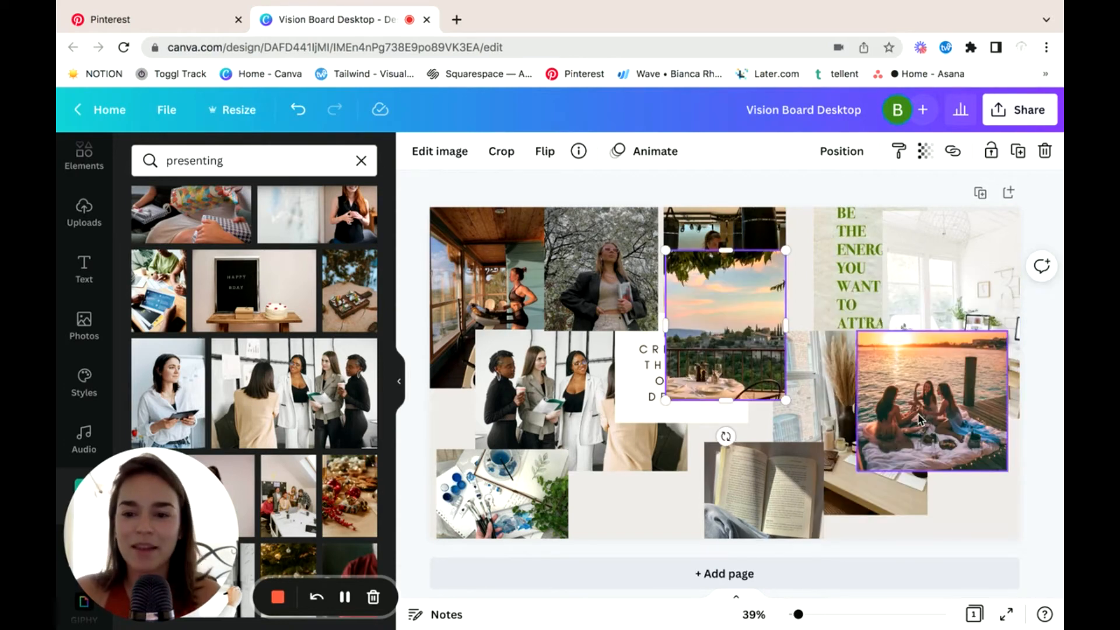
left_click(867, 338)
left_click_drag(858, 331, 748, 285)
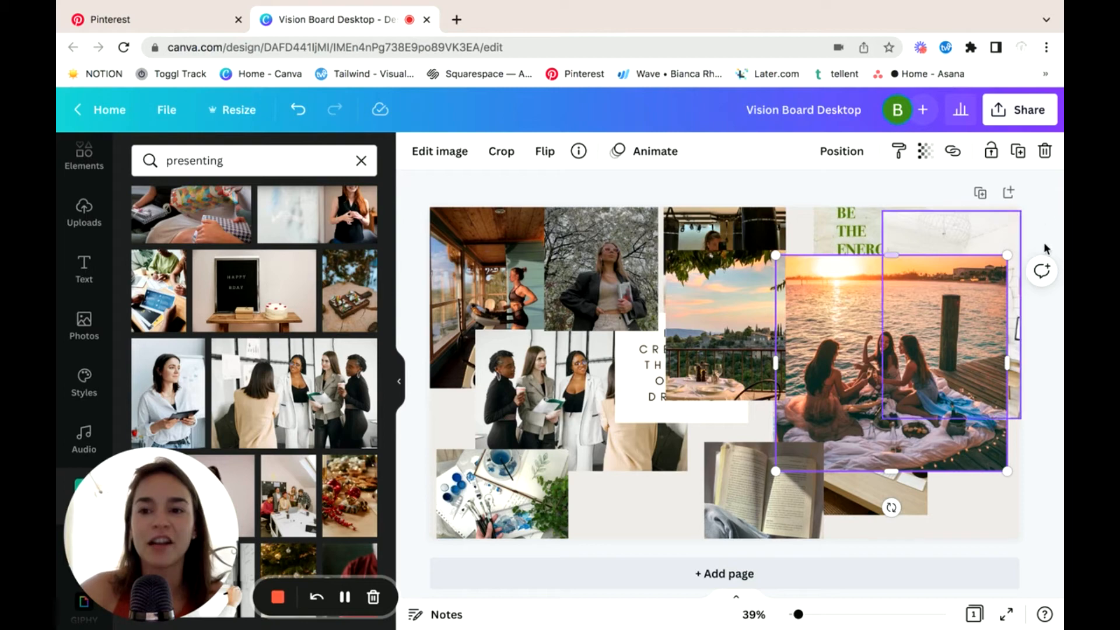
left_click_drag(1005, 255, 966, 339)
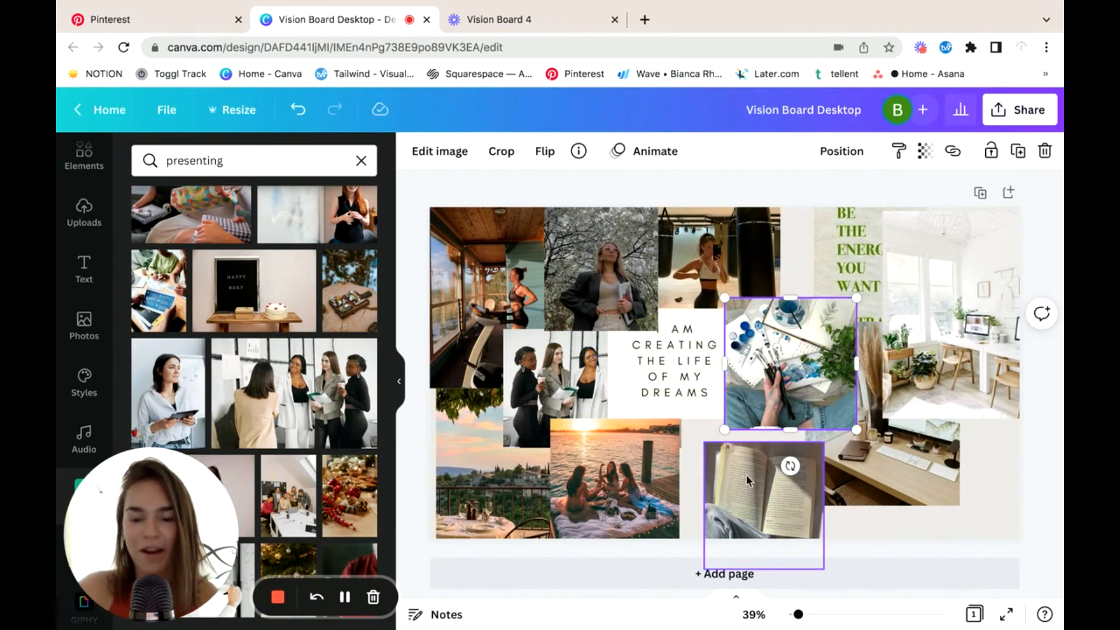
Shrink the painting supplies photo and move it to the collage's lower right, and raise the open book photo beneath the centre quote.
left_click_drag(814, 349, 798, 337)
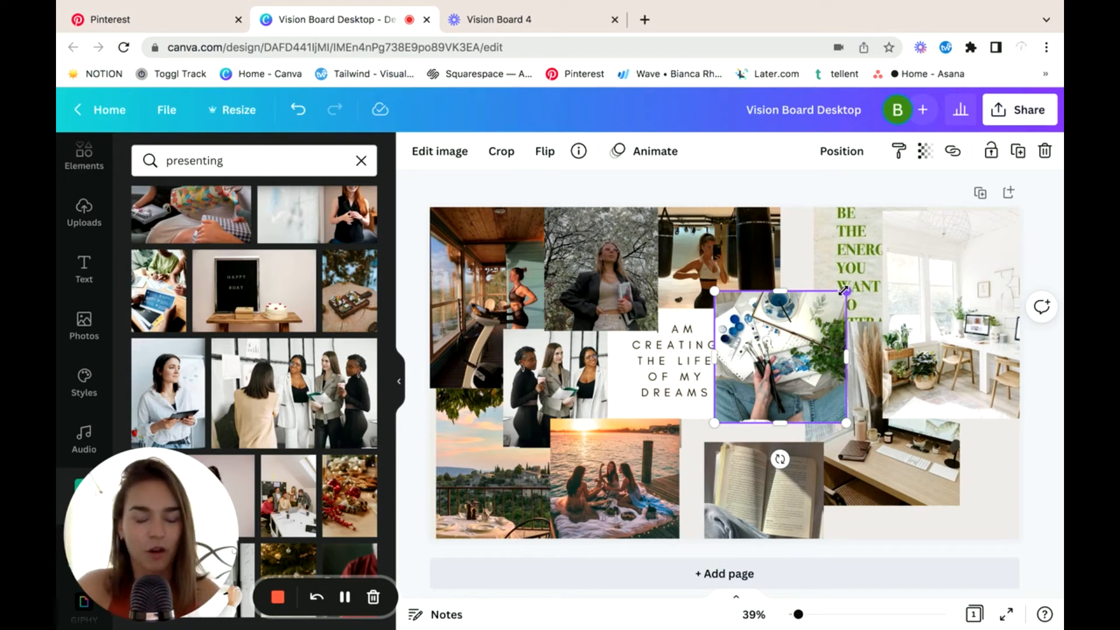
mouse_move(844, 291)
left_mouse_down()
mouse_move(834, 310)
mouse_move(833, 293)
left_mouse_up()
mouse_move(760, 372)
left_mouse_down()
mouse_move(826, 409)
mouse_move(885, 490)
left_mouse_up()
left_click_drag(778, 487, 778, 442)
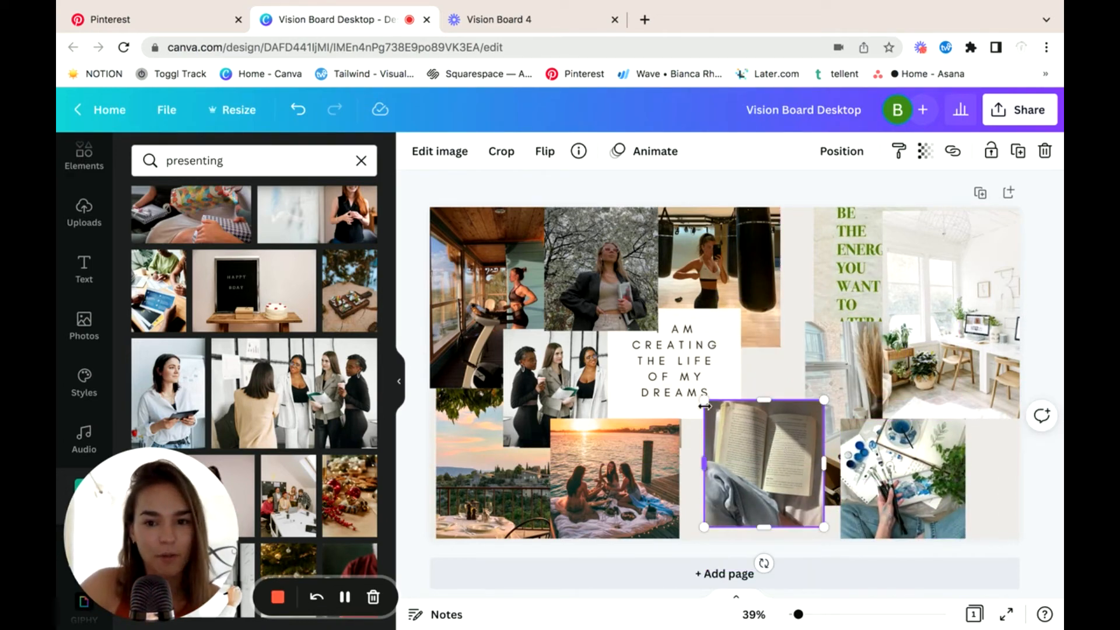
Try a larger size for the open book photo and set it and the painting supplies photo aside over the collage's left half.
left_click_drag(704, 400, 665, 374)
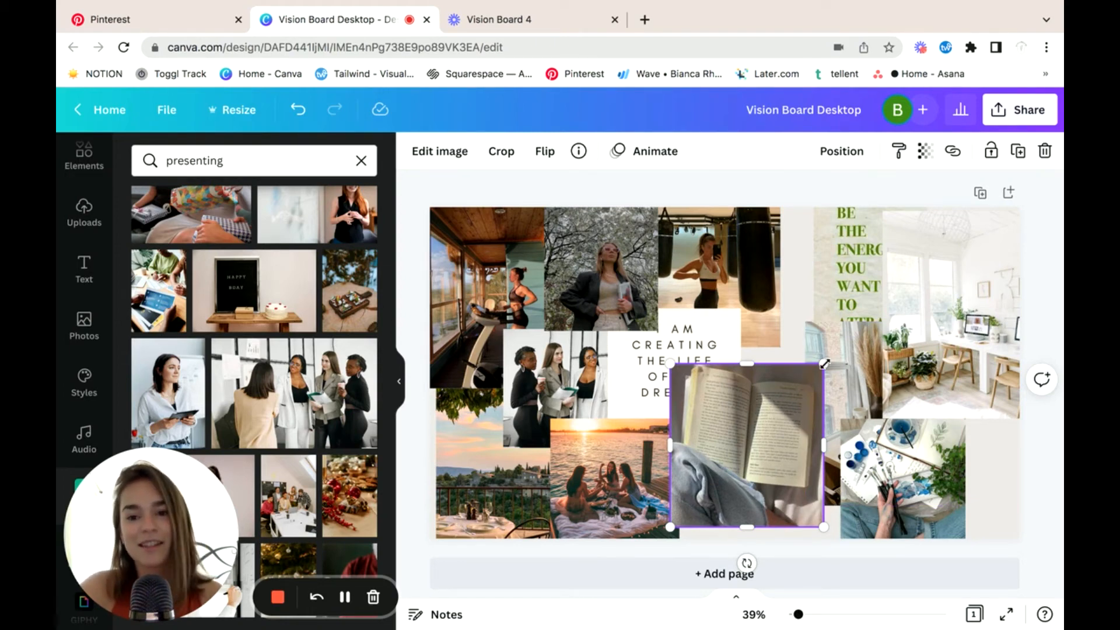
left_click_drag(824, 363, 790, 401)
left_click_drag(712, 454, 537, 401)
mouse_move(912, 459)
left_mouse_down()
mouse_move(783, 430)
mouse_move(642, 423)
left_mouse_up()
Shrink the white office photo and fit it into the collage's upper right, with the green quote picture beside it and the wooden desk photo below.
left_click_drag(857, 455, 761, 477)
left_click_drag(980, 340, 965, 354)
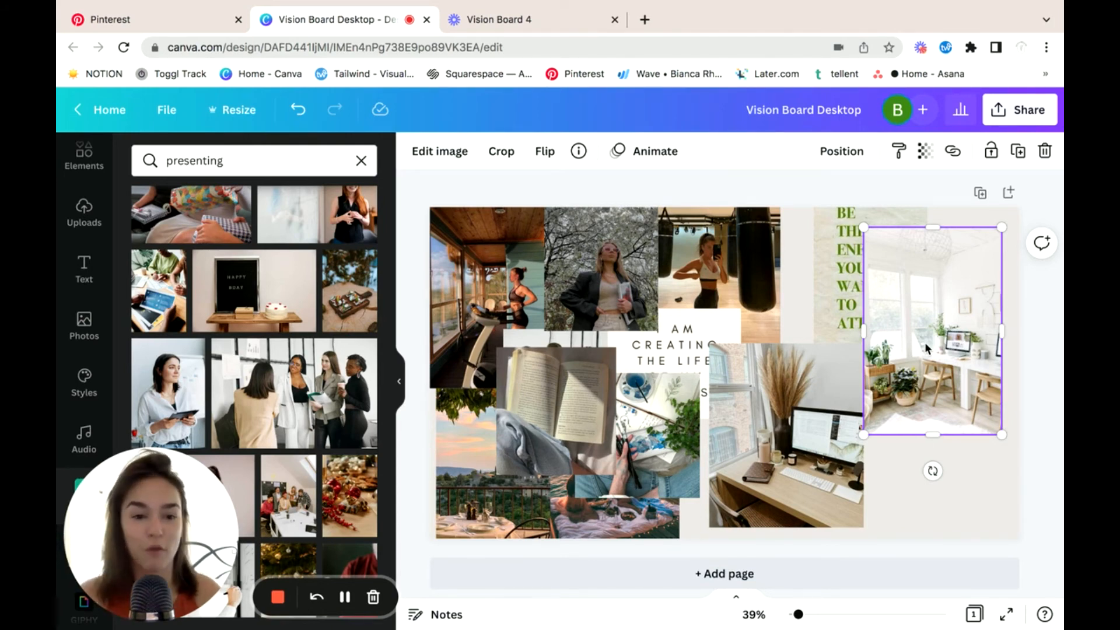
left_click_drag(925, 349, 935, 441)
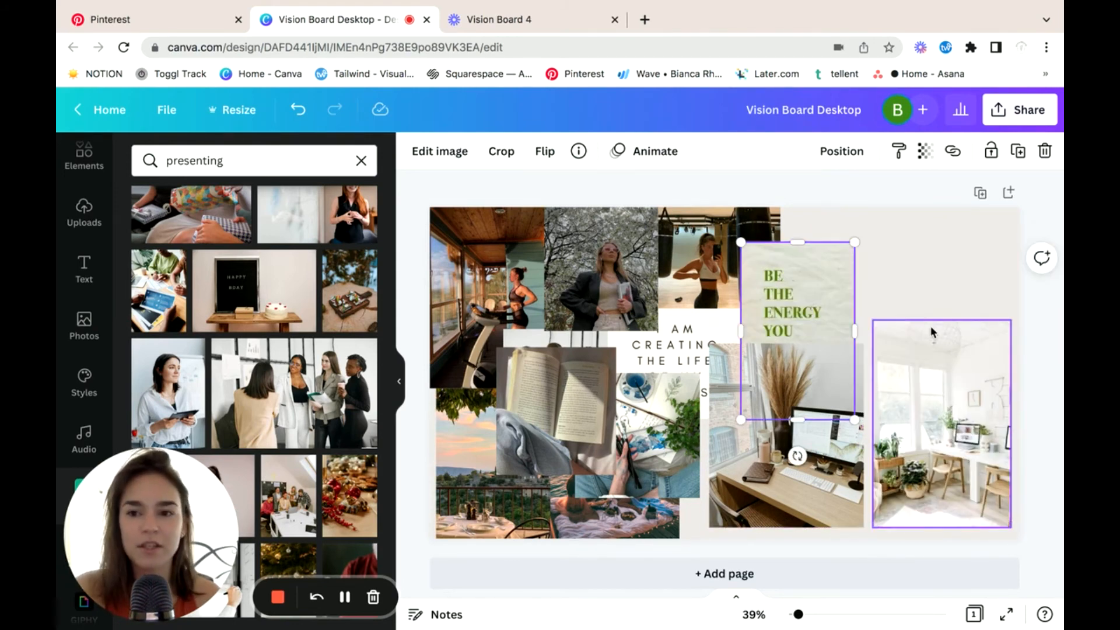
left_click_drag(932, 332, 925, 239)
mouse_move(854, 258)
left_mouse_down()
mouse_move(865, 228)
mouse_move(853, 235)
left_mouse_up()
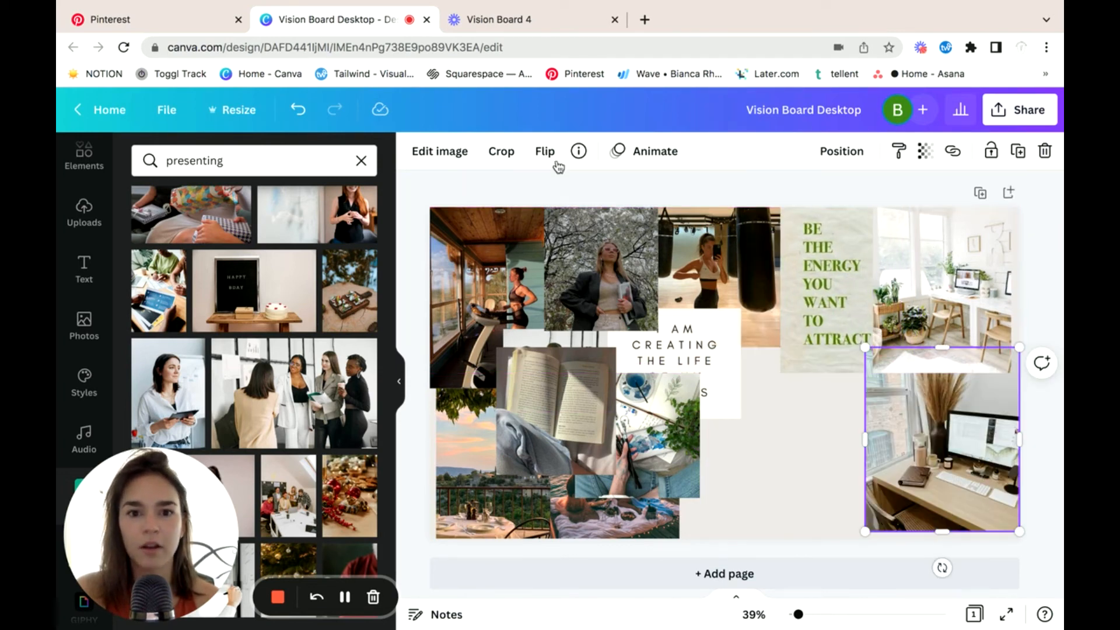
Bring the wooden desk photo forward over the white office photo and scale it down slightly.
left_click(495, 152)
left_click(517, 153)
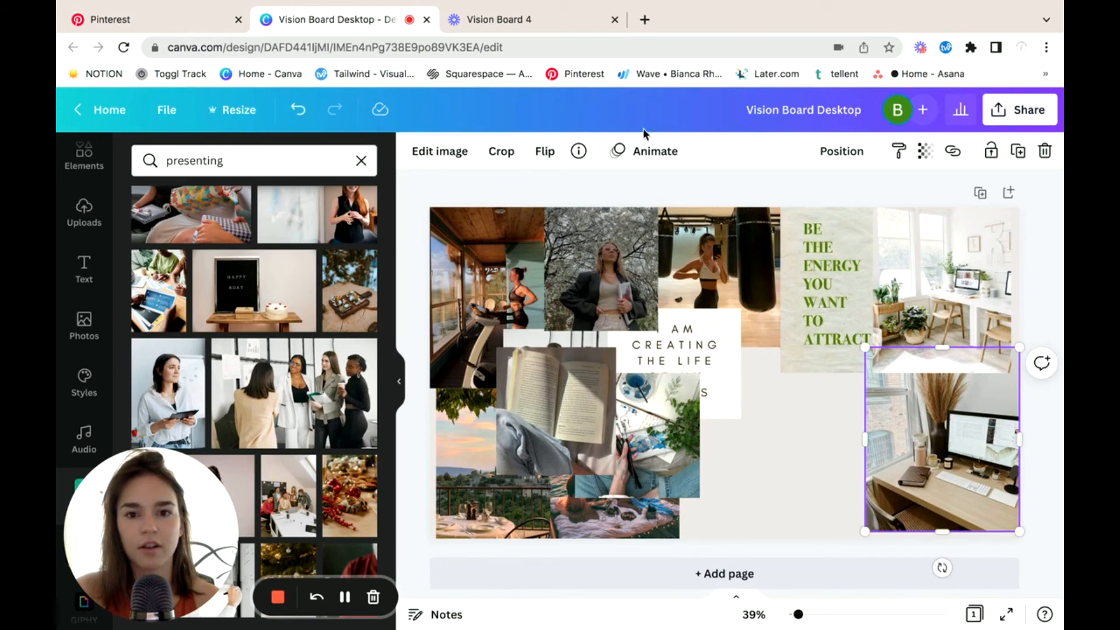
left_click(840, 154)
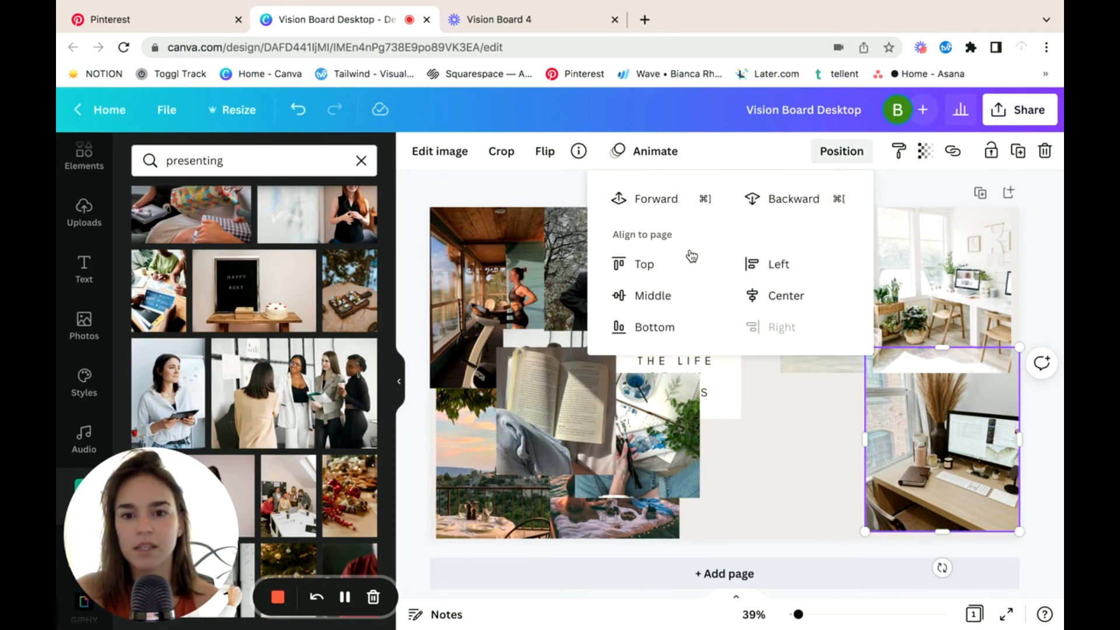
left_click(658, 201)
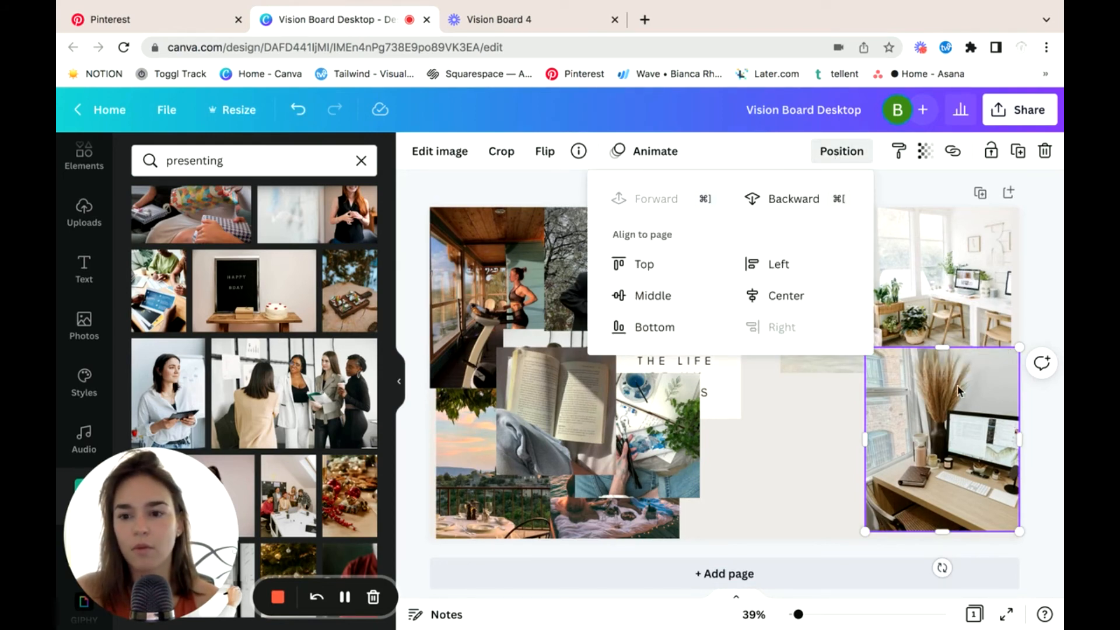
left_click(940, 401)
left_click_drag(1020, 349, 1006, 366)
Place the painting supplies photo at the collage's top beside the gym selfie and the green quote picture below it, next to the wooden desk photo.
left_click_drag(652, 454, 803, 437)
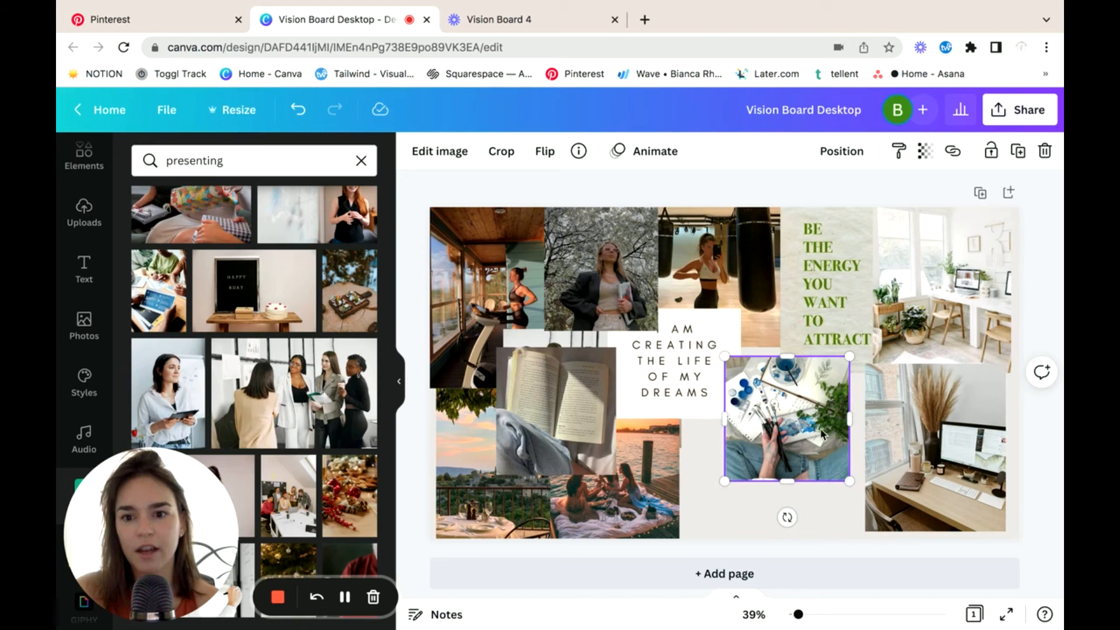
mouse_move(832, 300)
left_mouse_down()
mouse_move(833, 459)
mouse_move(821, 471)
left_mouse_up()
mouse_move(737, 421)
left_mouse_down()
mouse_move(775, 360)
mouse_move(776, 273)
left_mouse_up()
Fit the open book photo beneath the centre quote beside the dockside picnic photo, and shift the wooden desk photo slightly right.
left_click_drag(548, 418, 719, 484)
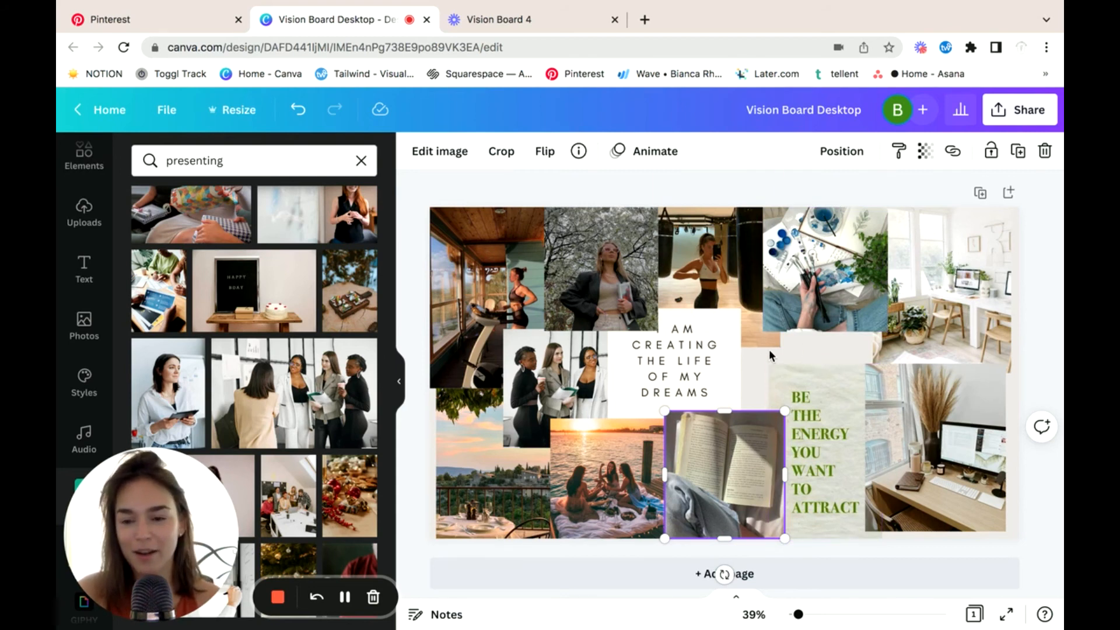
left_click_drag(961, 393, 970, 393)
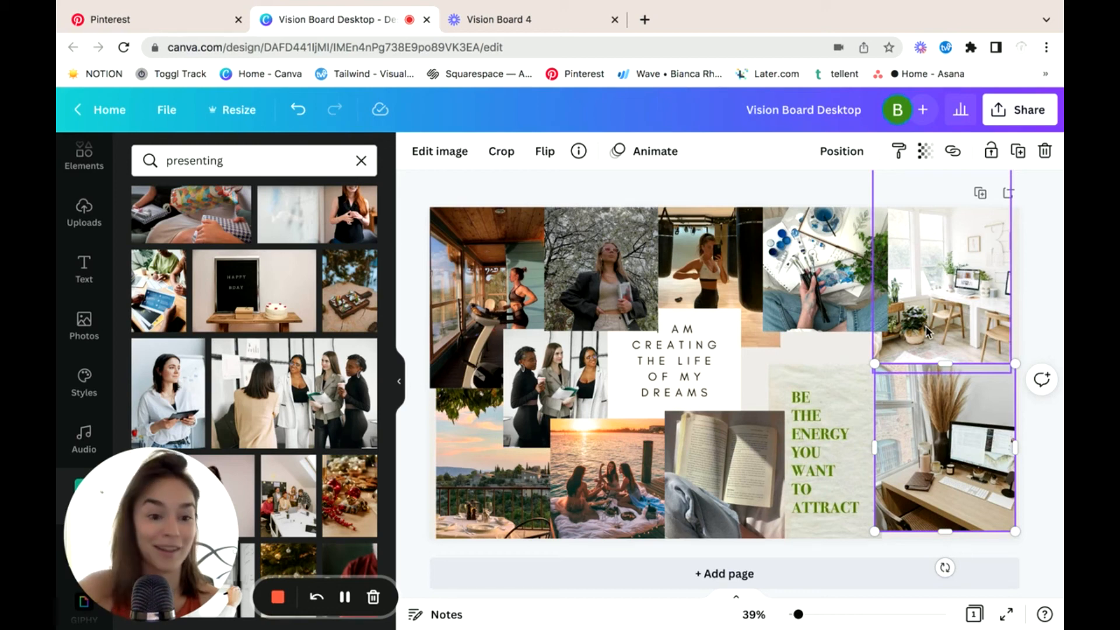